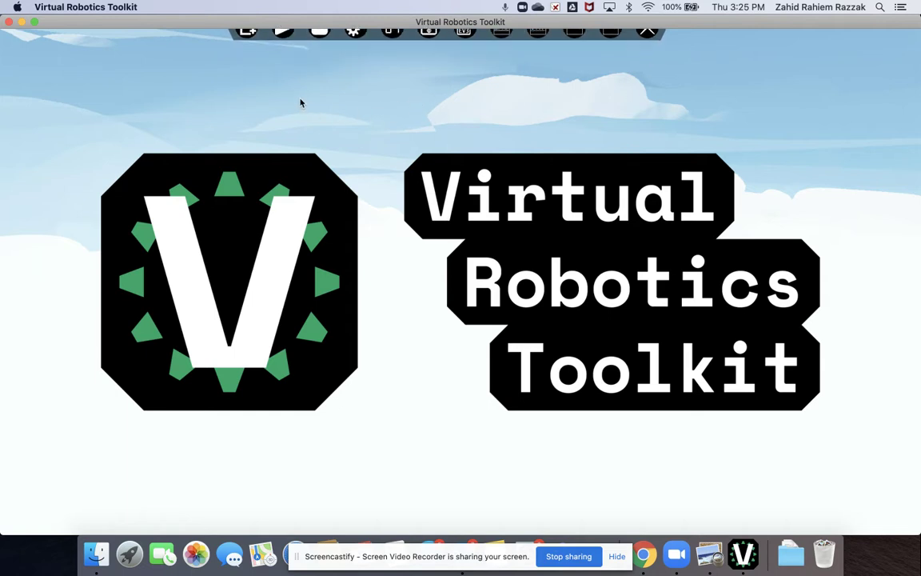
Create a project from the Sandbox (EV3) challenge named "Sandbox (EV3) TEST" and close its EV3 brick window.
mouse_move(250, 28)
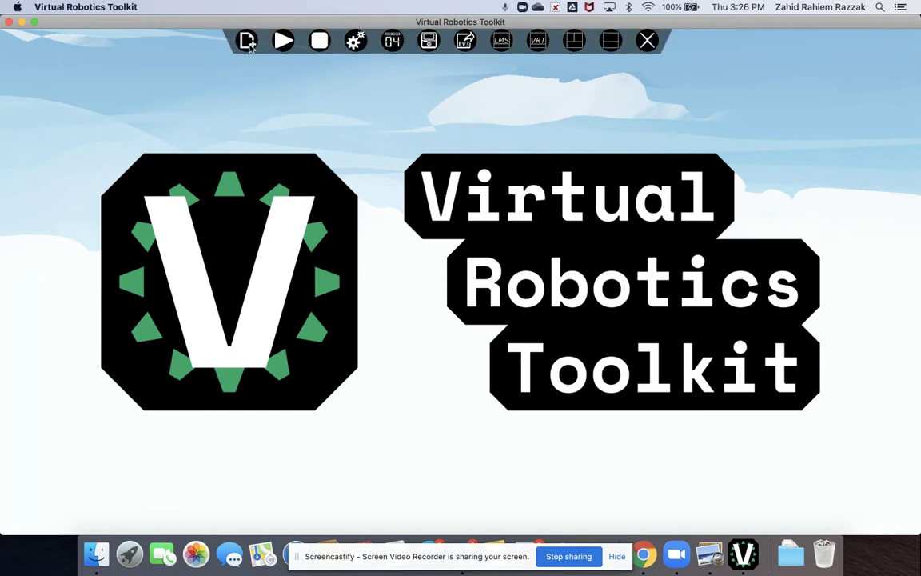
left_click(248, 41)
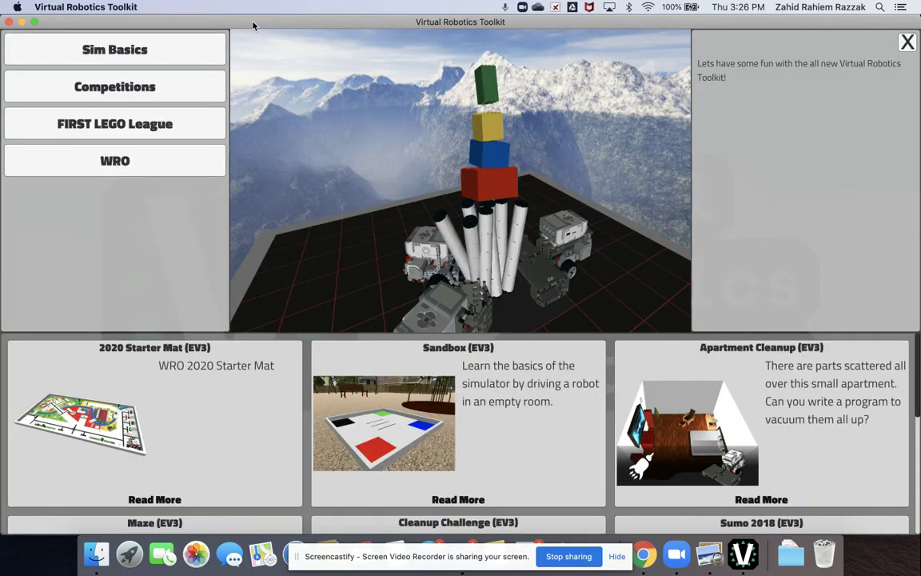
mouse_move(238, 40)
left_click(471, 397)
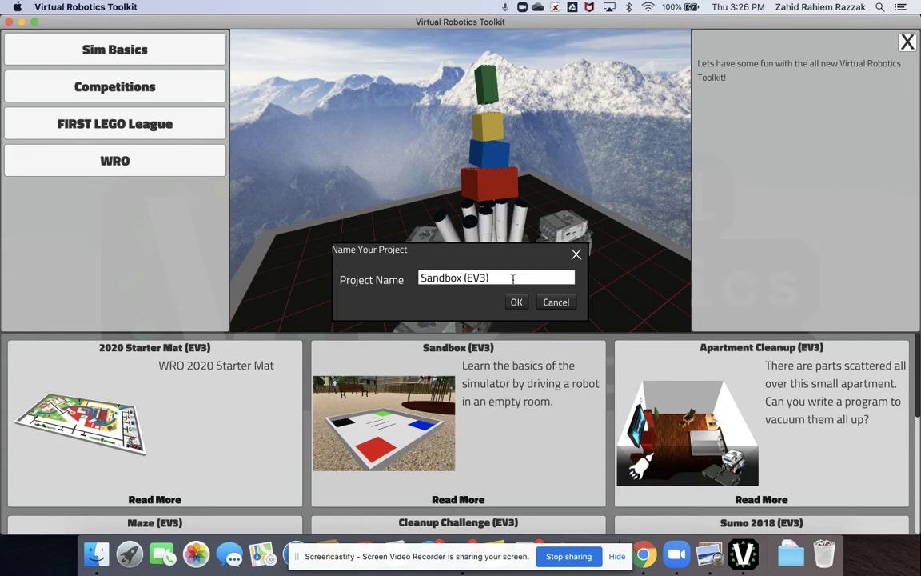
left_click(534, 277)
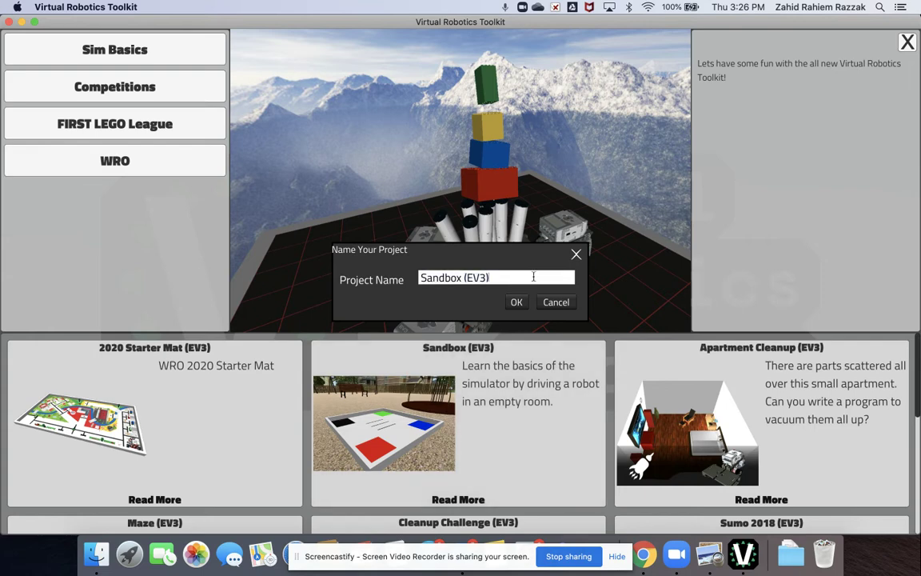
type("TEST")
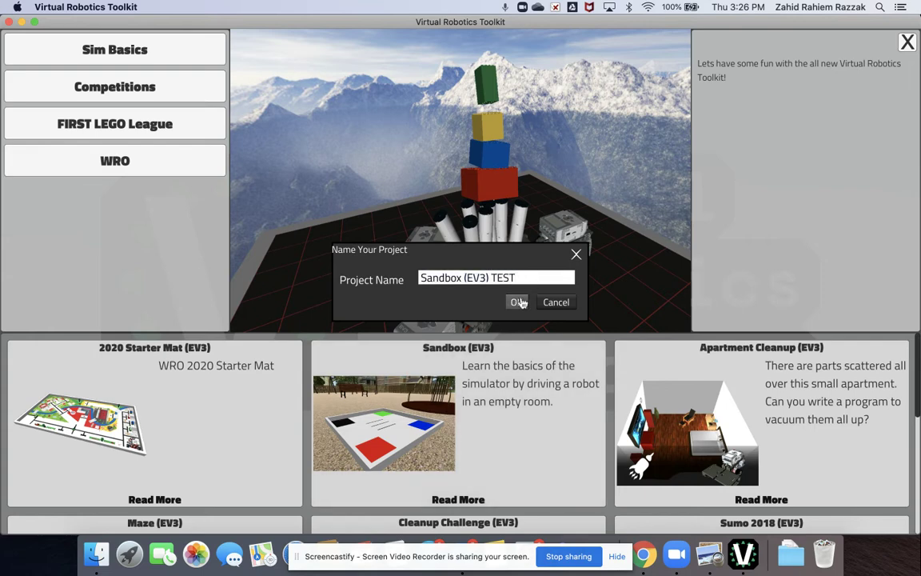
left_click(516, 302)
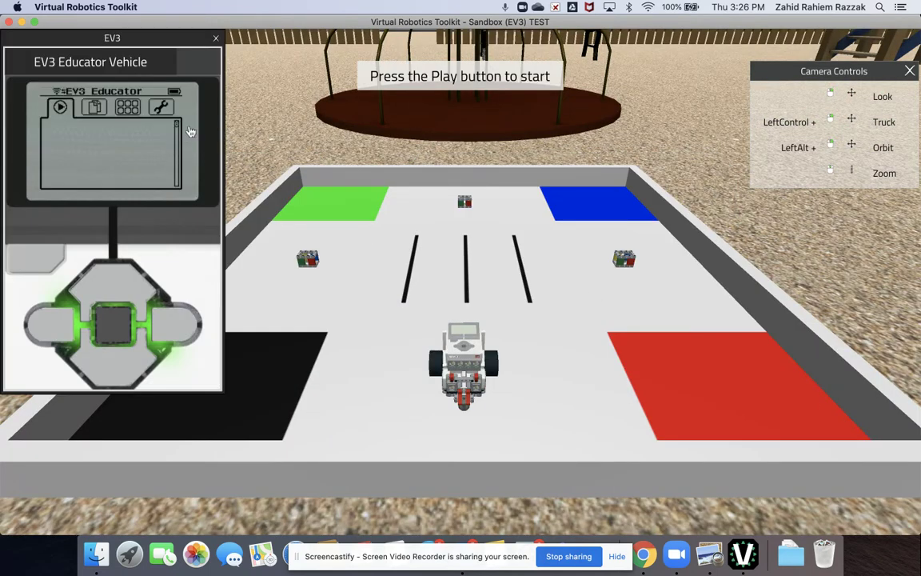
left_click(216, 40)
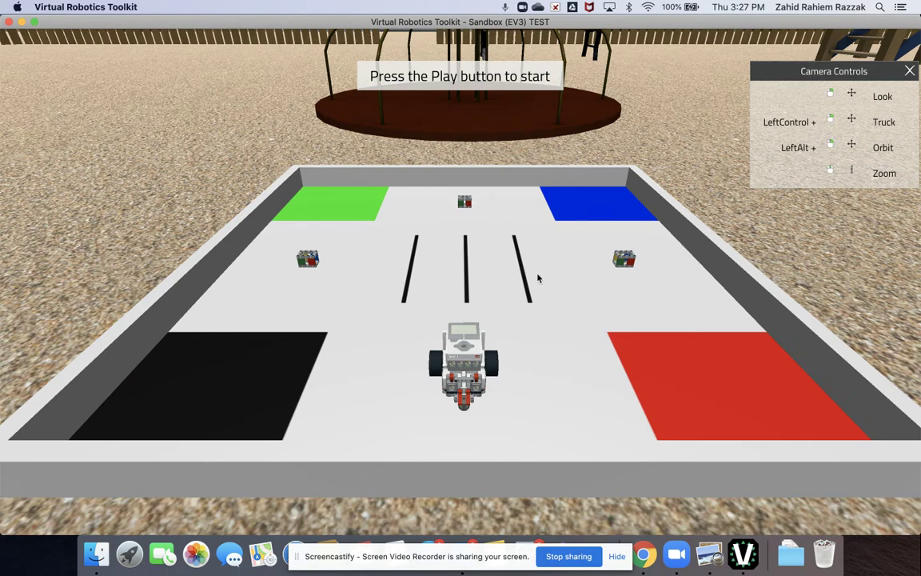
Examine the sandbox mat and the robot from several angles and distances using the look, truck, orbit and zoom camera controls.
mouse_move(580, 282)
right_mouse_down()
mouse_move(543, 278)
mouse_move(515, 262)
mouse_move(518, 249)
mouse_move(447, 245)
mouse_move(597, 273)
mouse_move(696, 248)
mouse_move(588, 231)
mouse_move(578, 275)
right_mouse_up()
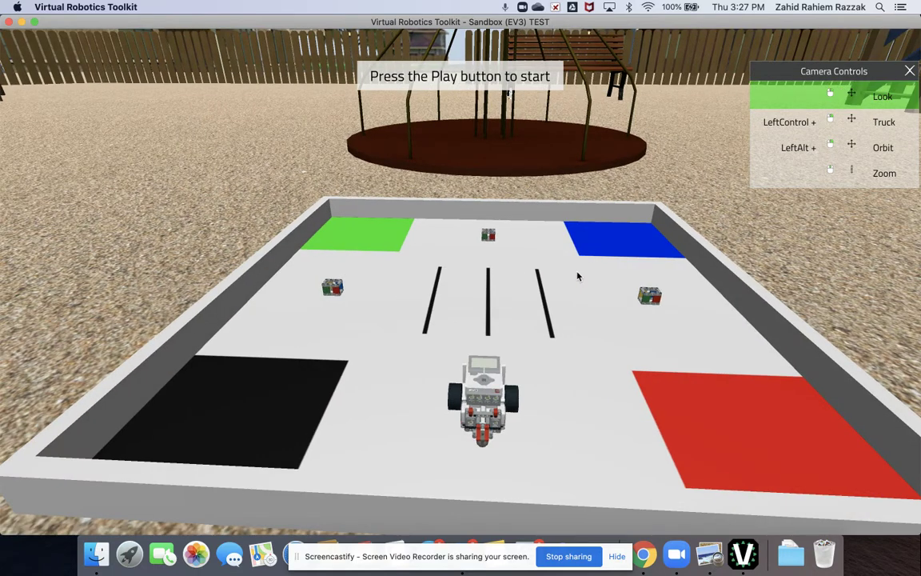
right_click_drag(579, 276, 579, 276)
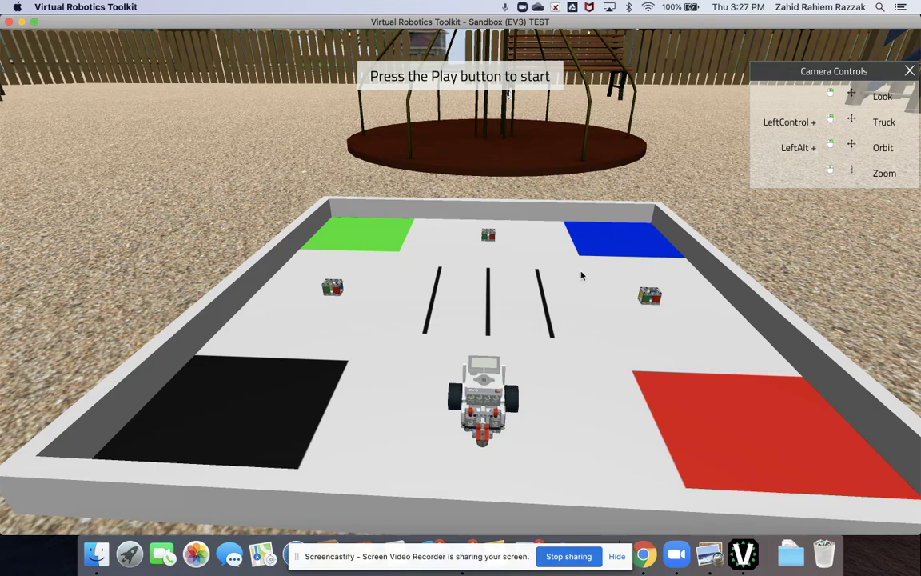
right_click_drag(588, 276, 312, 284, "ctrl")
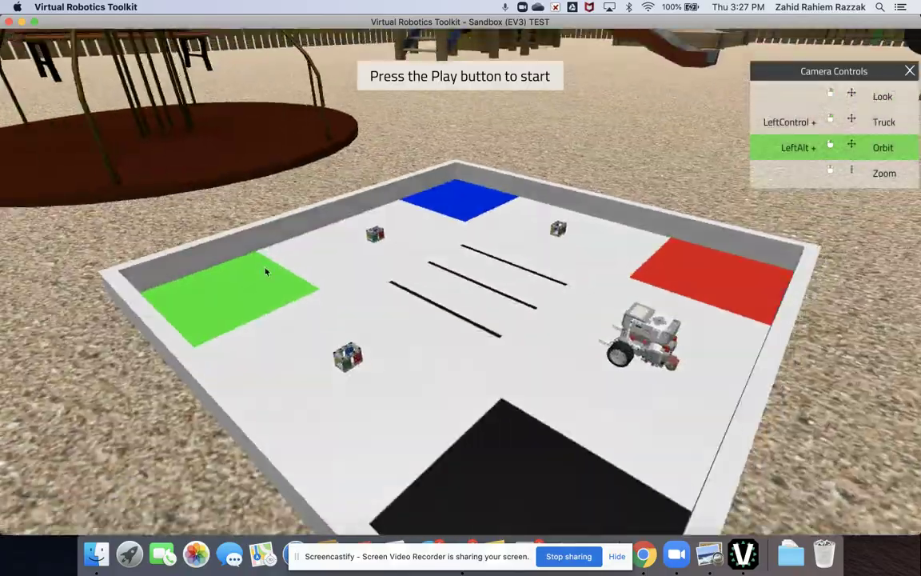
left_click_drag(266, 272, 225, 275, "alt")
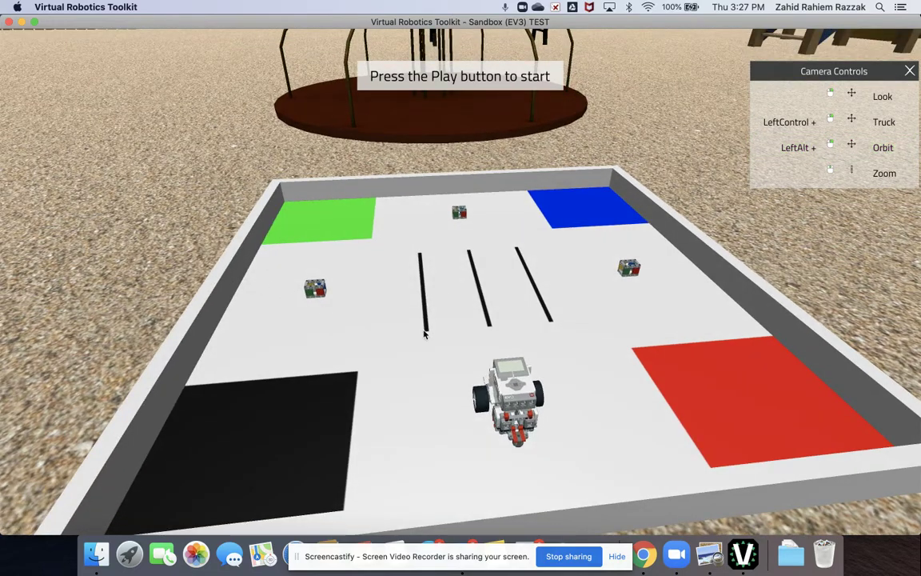
scroll(426, 336, "up", 3)
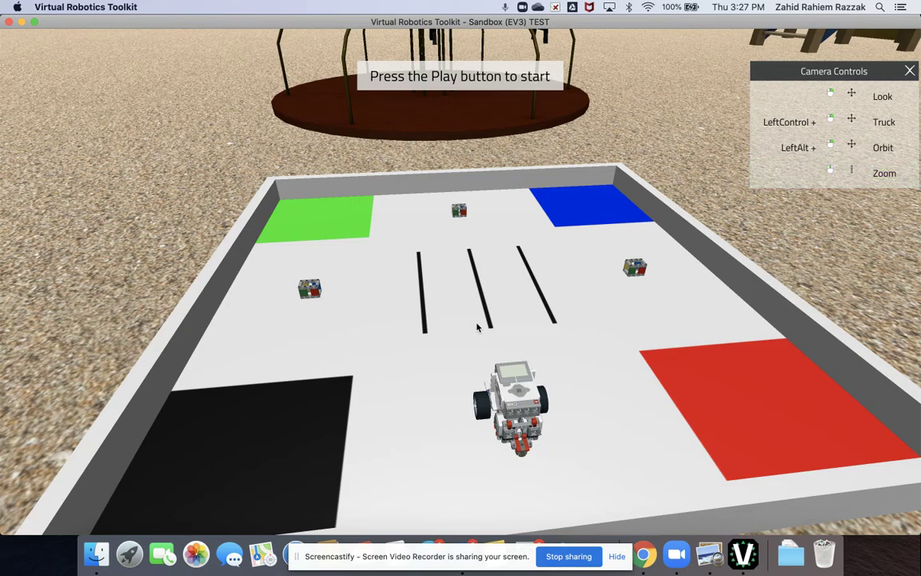
mouse_move(478, 327)
left_mouse_down("ctrl")
mouse_move(454, 325)
mouse_move(491, 328)
mouse_move(492, 319)
left_mouse_up("ctrl")
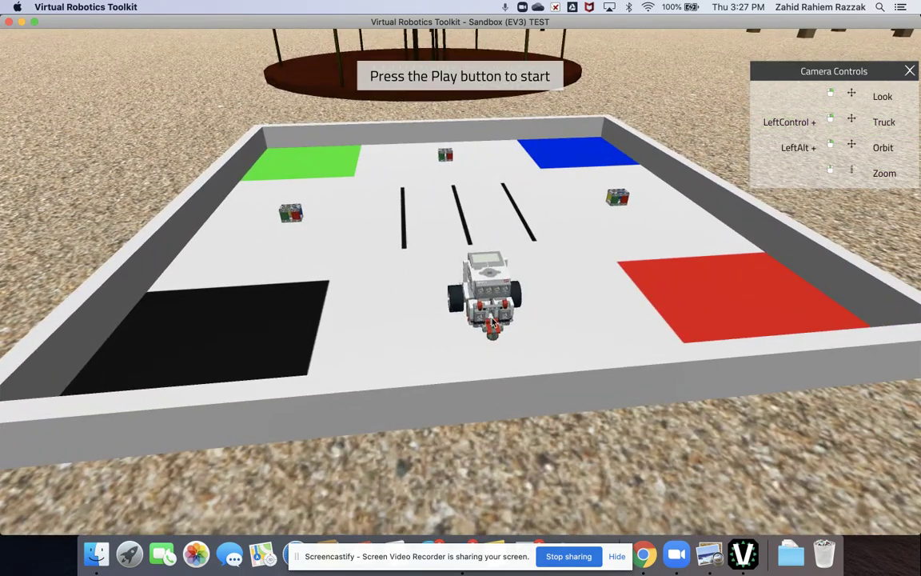
scroll(493, 321, "up", 2)
scroll(493, 322, "up", 4)
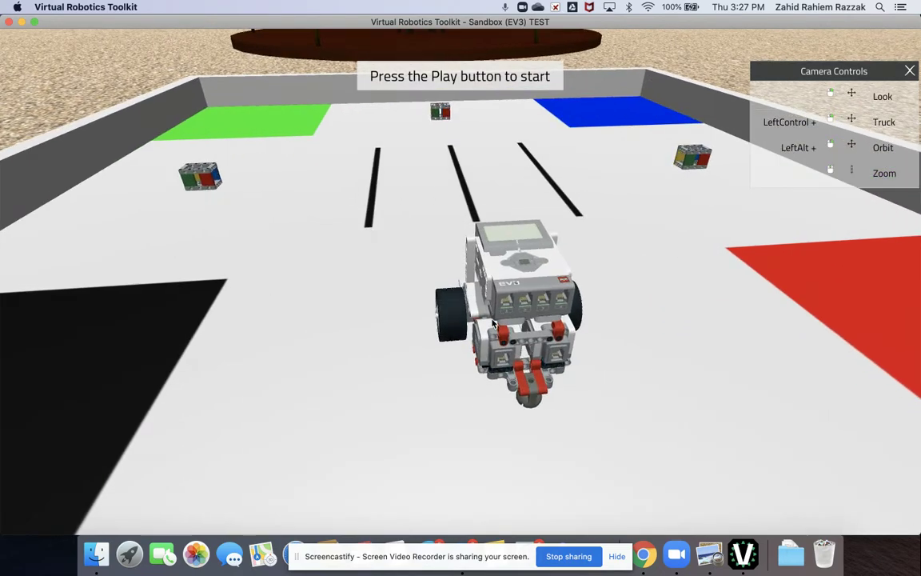
left_click_drag(494, 322, 251, 275, "ctrl")
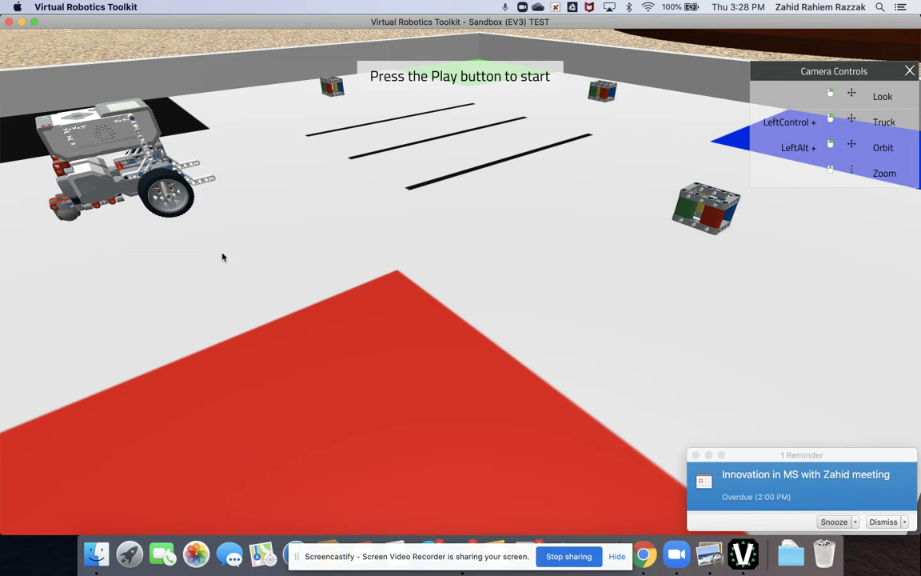
mouse_move(222, 256)
left_mouse_down("ctrl")
mouse_move(198, 259)
mouse_move(197, 242)
mouse_move(222, 255)
left_mouse_up("ctrl")
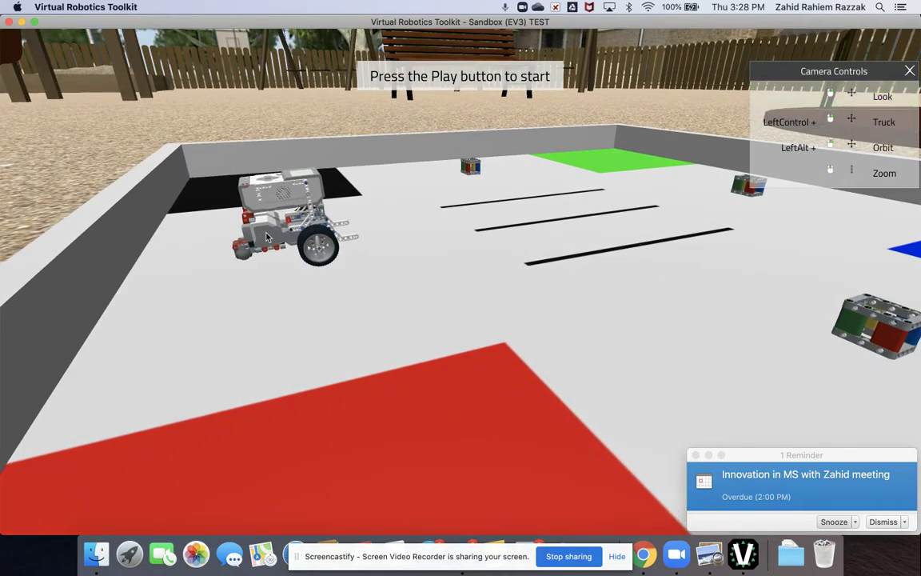
Start the simulation and move the robot toward the black lines, to about X -0.014, Y 0.004, Z 0.426.
mouse_move(267, 238)
left_mouse_down()
mouse_move(302, 243)
mouse_move(255, 232)
left_mouse_up()
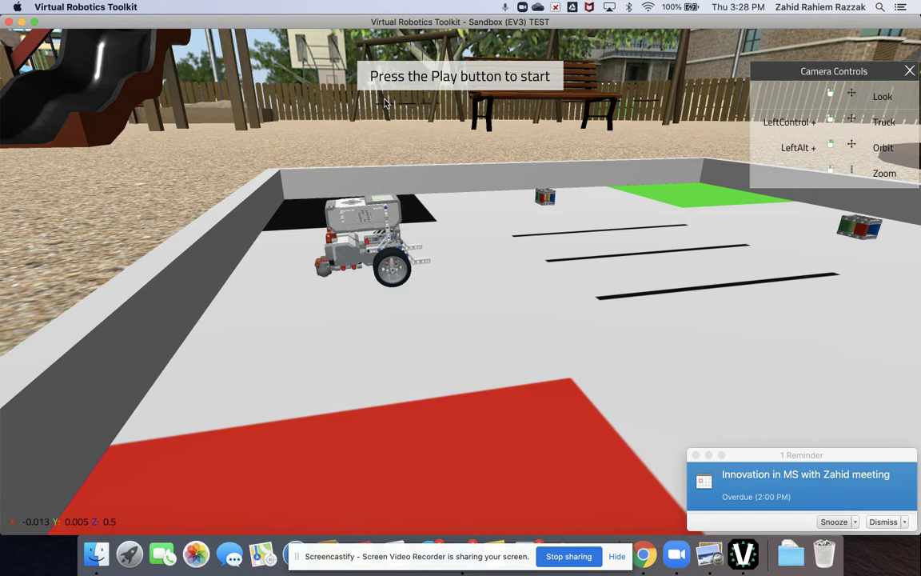
mouse_move(284, 44)
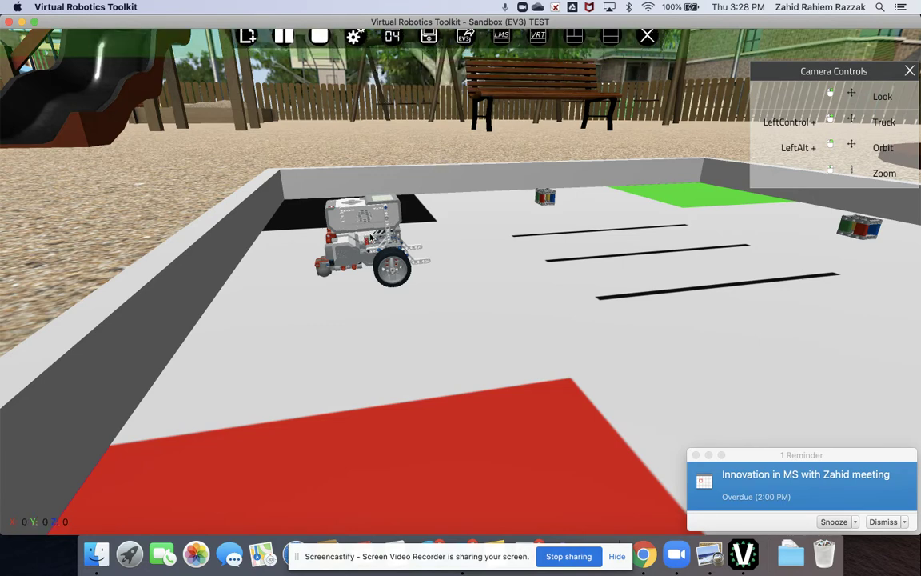
left_click_drag(362, 216, 433, 238)
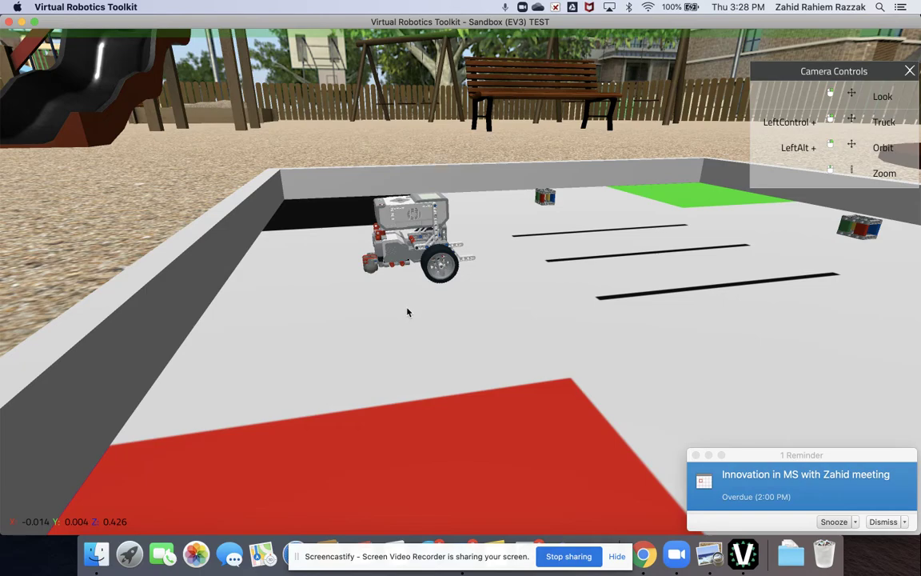
left_click_drag(407, 312, 490, 353, "alt")
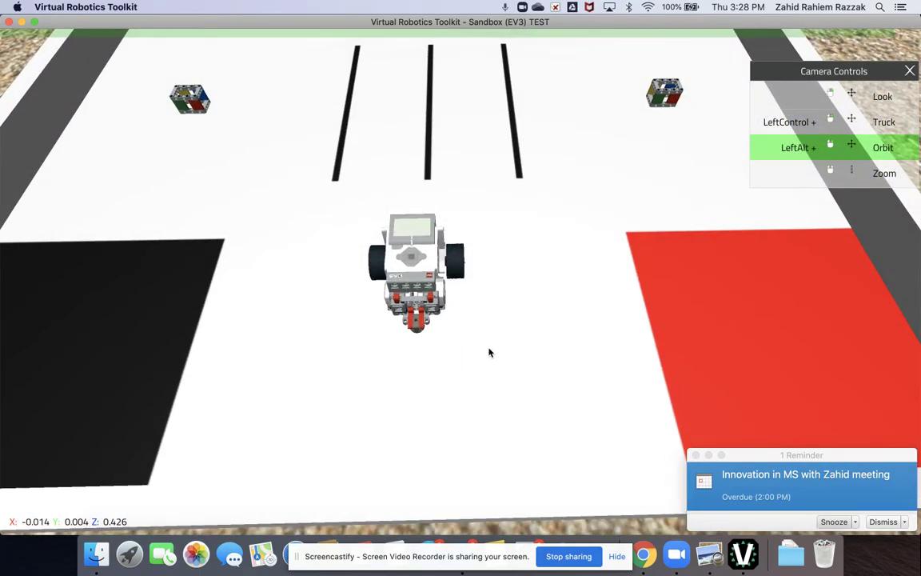
Switch to the horizontally split layout with the simulation above the MakeCode programming area.
mouse_move(432, 10)
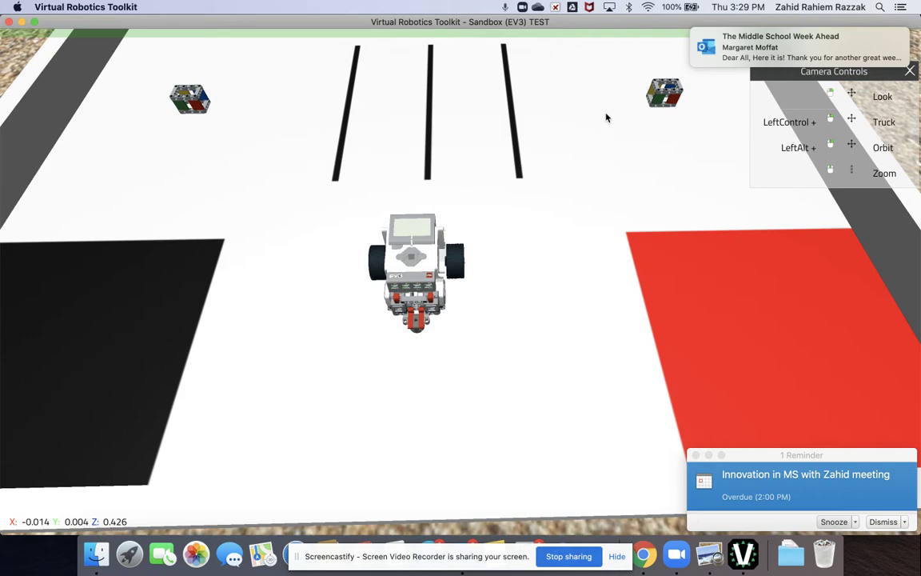
double_click(589, 24)
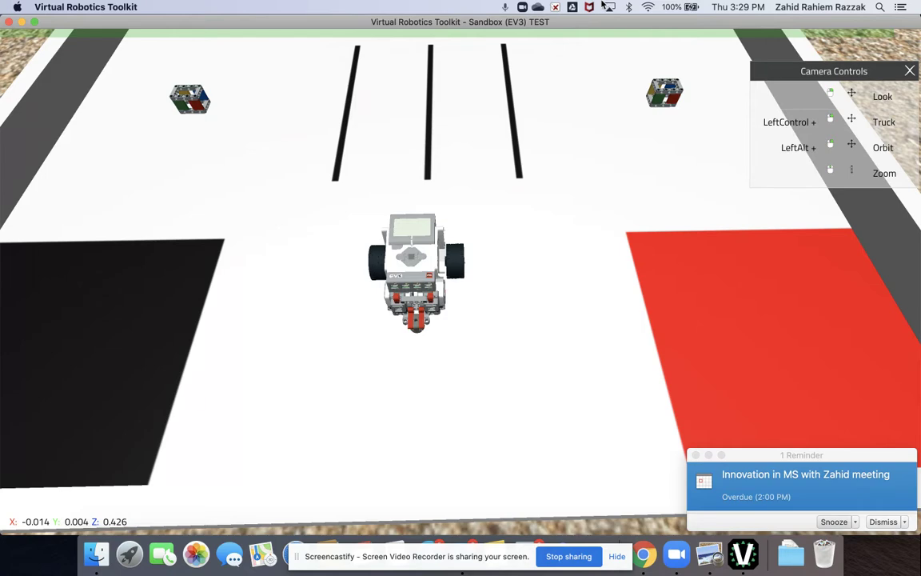
mouse_move(596, 31)
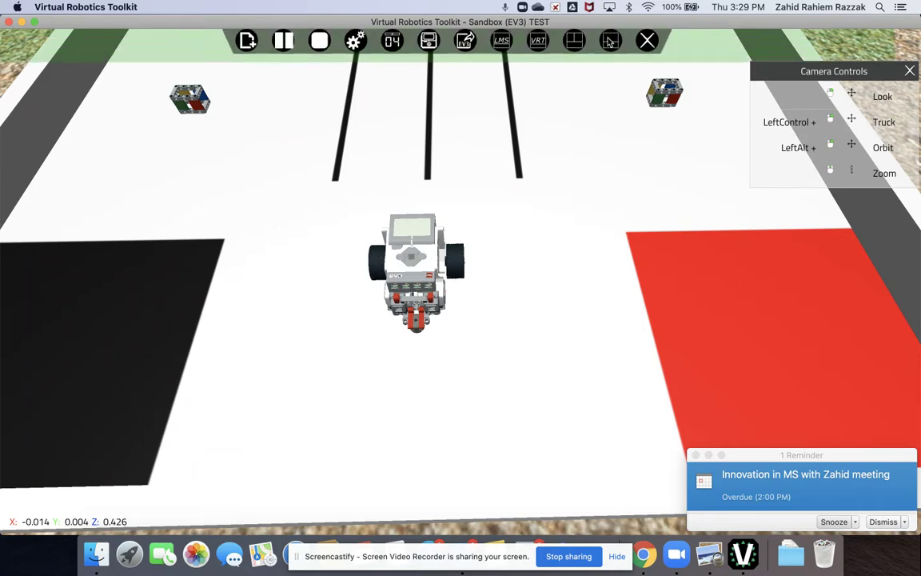
left_click(610, 41)
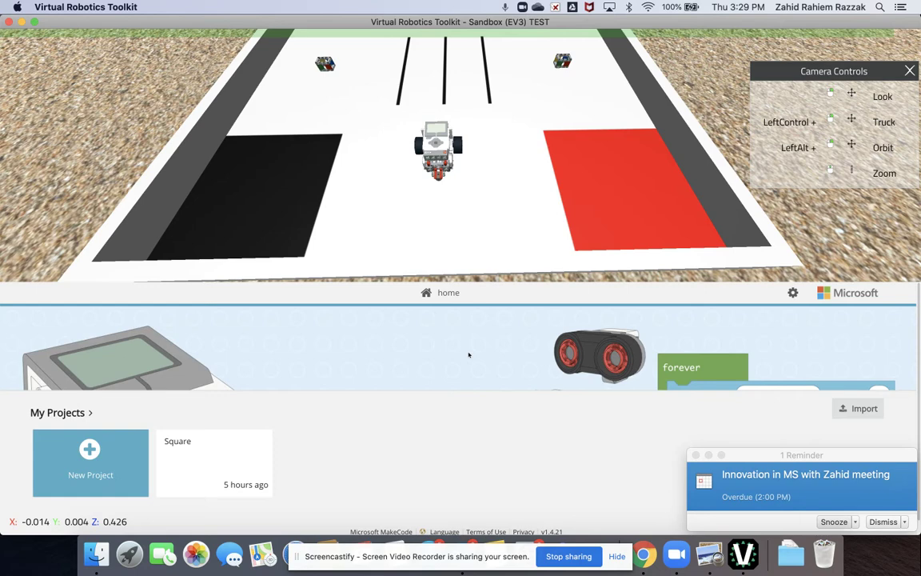
Switch to Chrome and go from the pivot turn project to the home page of MakeCode for LEGO Mindstorms.
key("super+Tab")
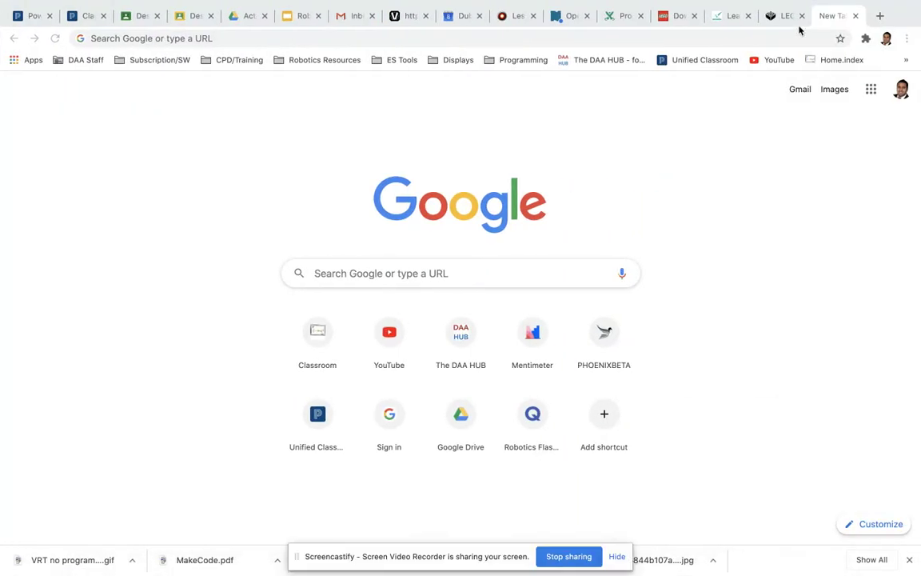
left_click(784, 18)
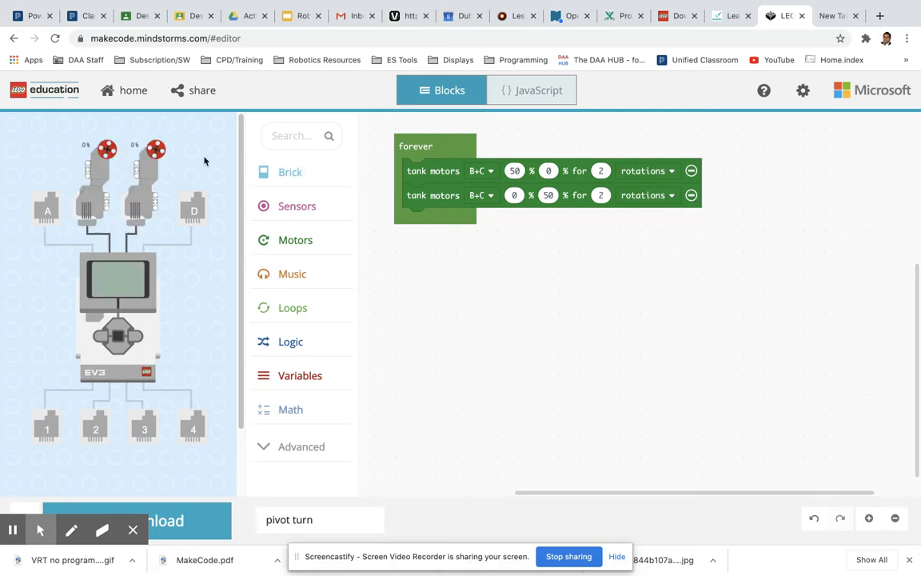
left_click(112, 92)
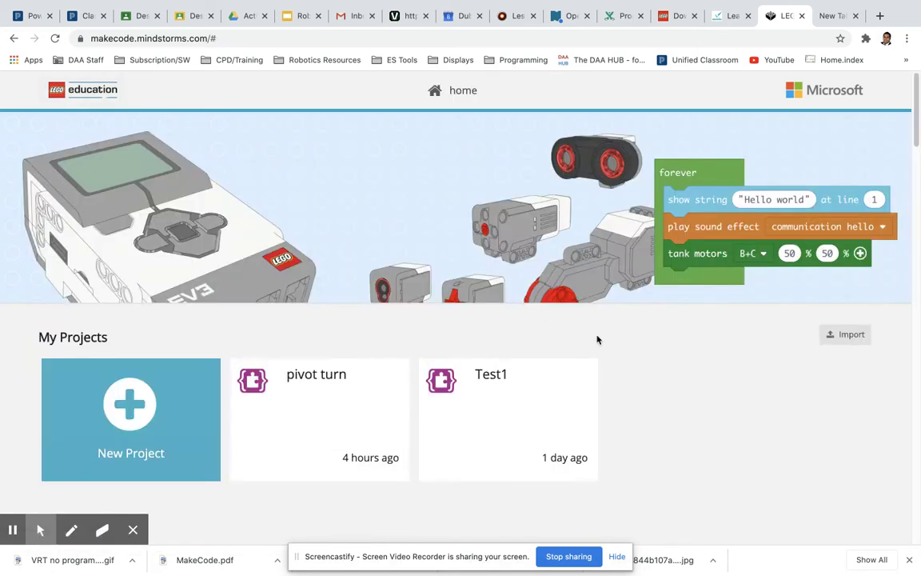
Browse the project and tutorial categories on the MakeCode home page, from My Projects through to Coding.
scroll(597, 339, "down", 1)
scroll(673, 347, "down", 3)
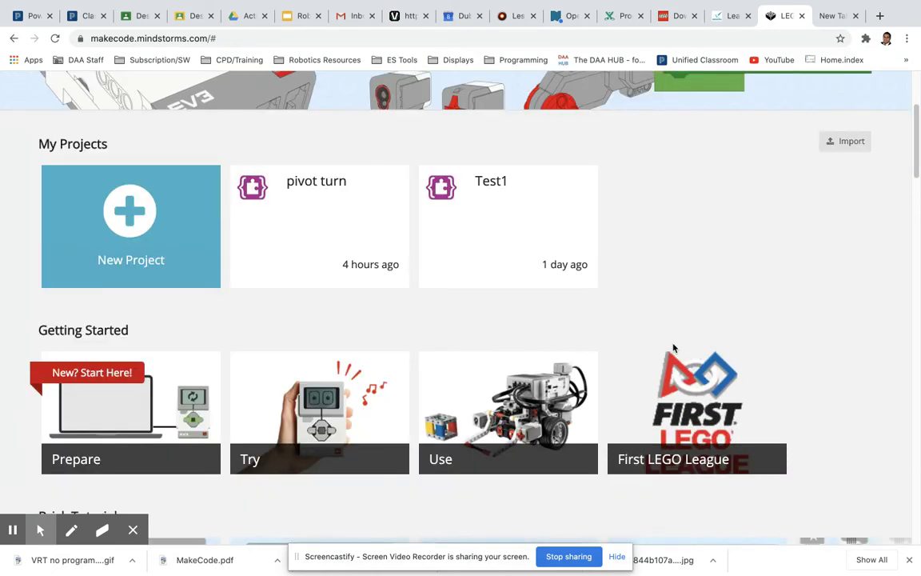
scroll(674, 348, "down", 4)
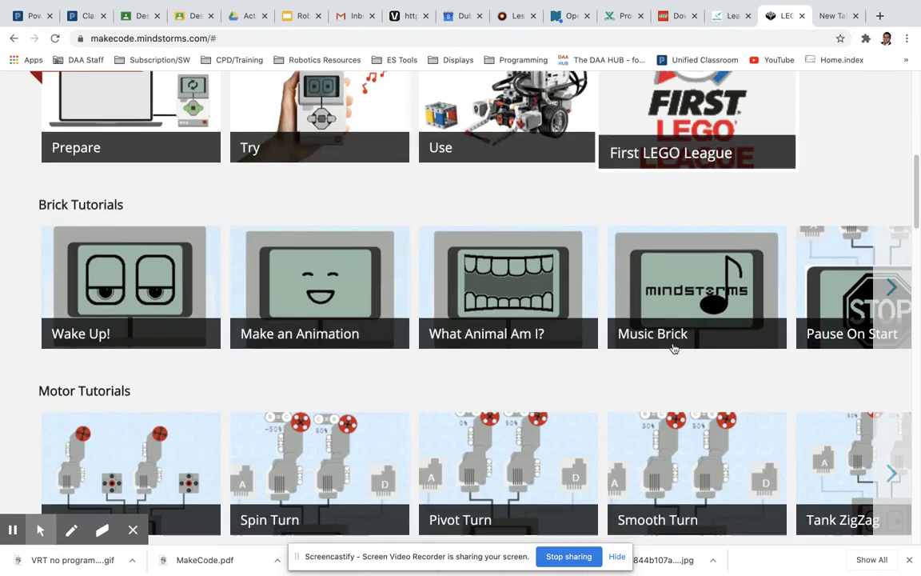
scroll(673, 345, "down", 3)
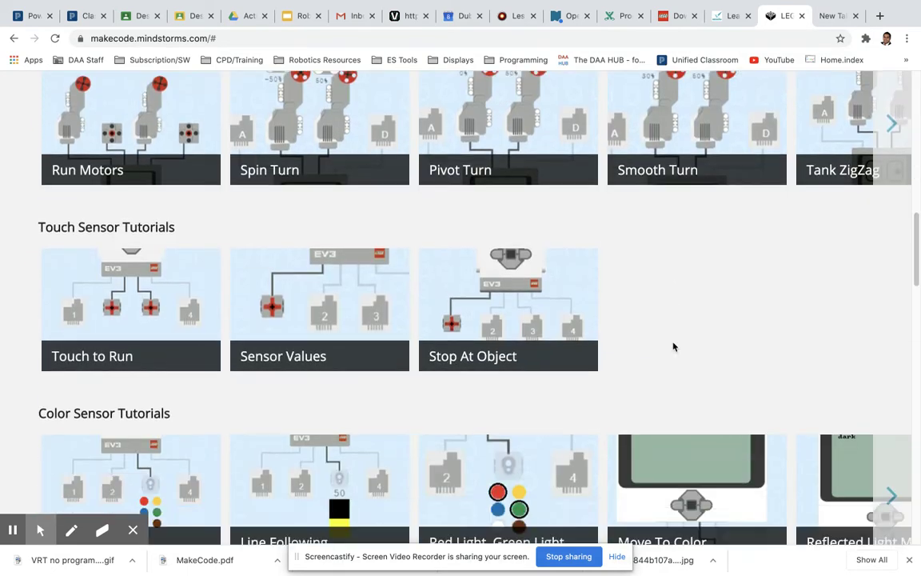
scroll(672, 345, "down", 2)
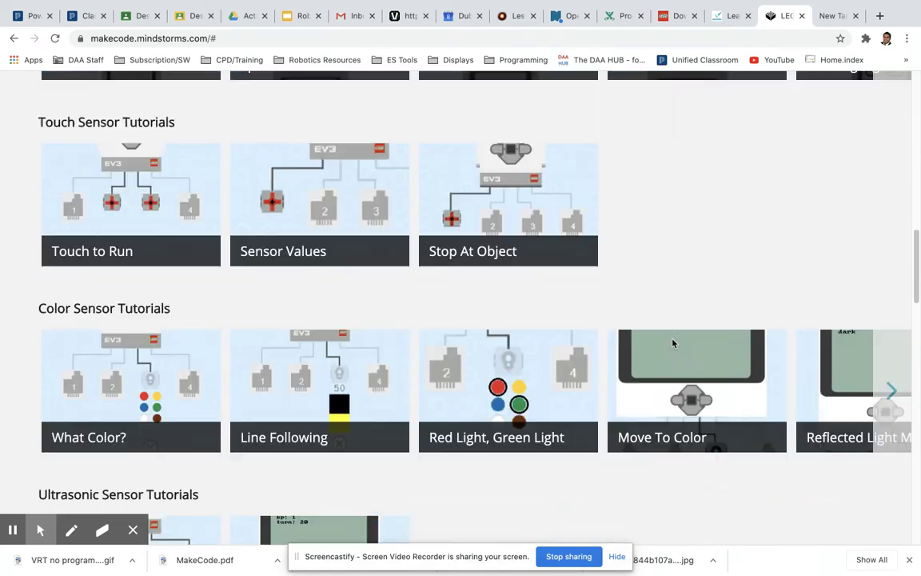
scroll(672, 342, "down", 3)
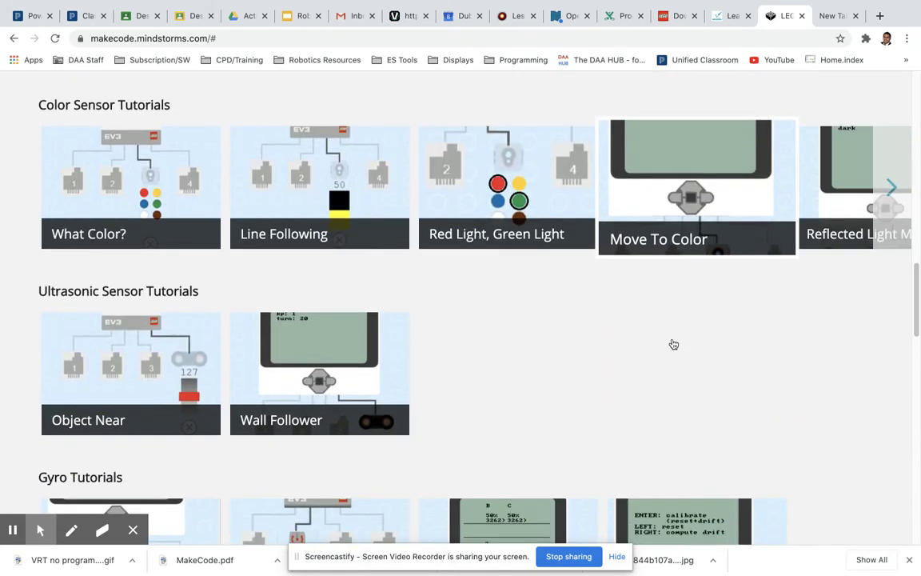
scroll(672, 342, "down", 8)
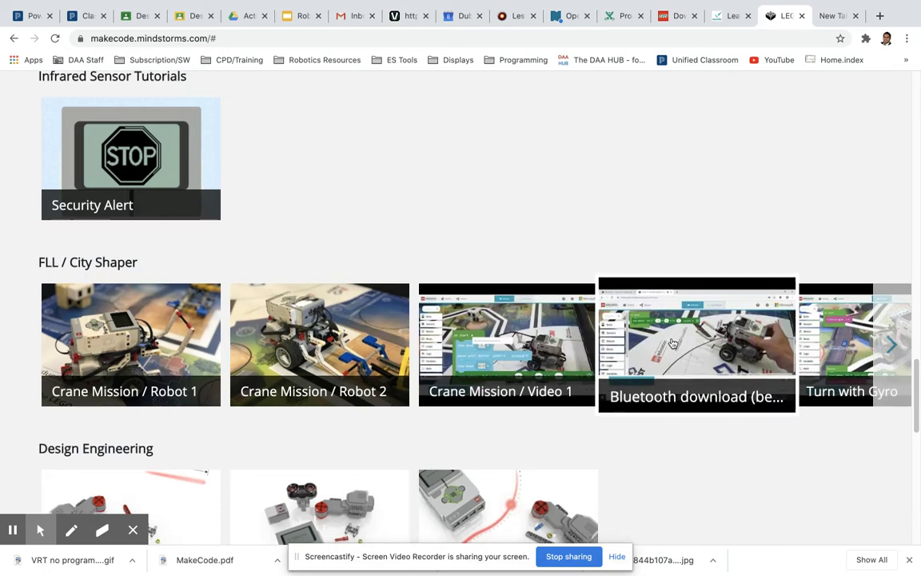
scroll(673, 342, "down", 3)
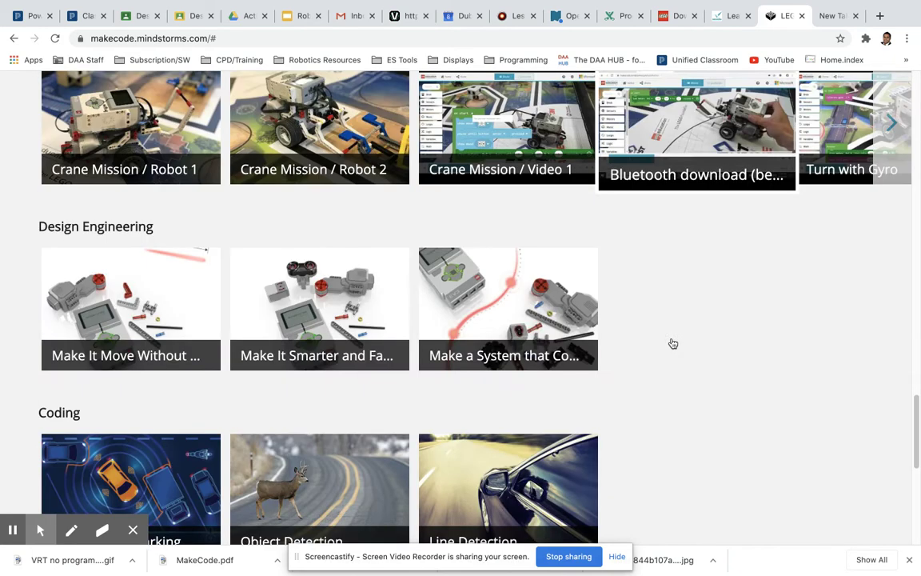
scroll(671, 344, "down", 1)
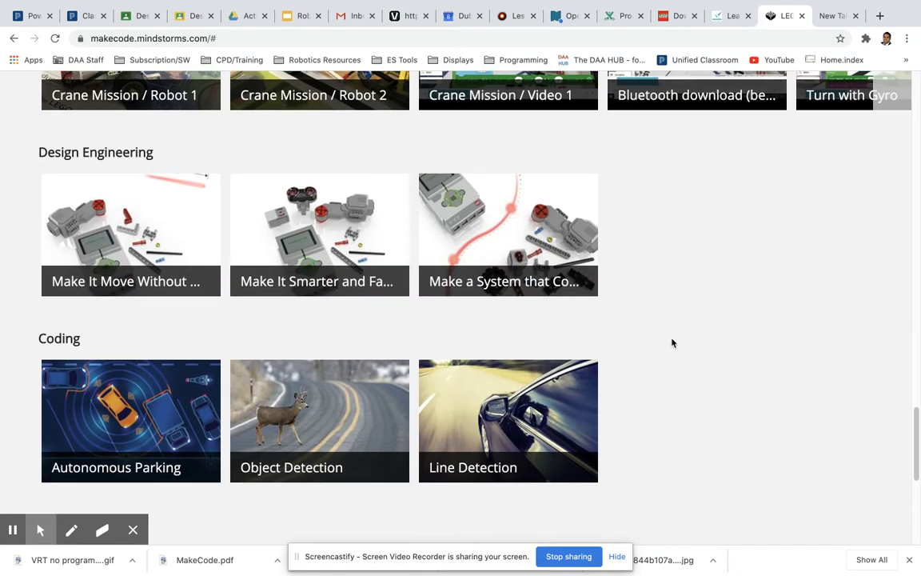
Browse the Coding, Maker and Tutorial Videos sections of the MakeCode home page, and return toward its beginning.
scroll(672, 343, "down", 2)
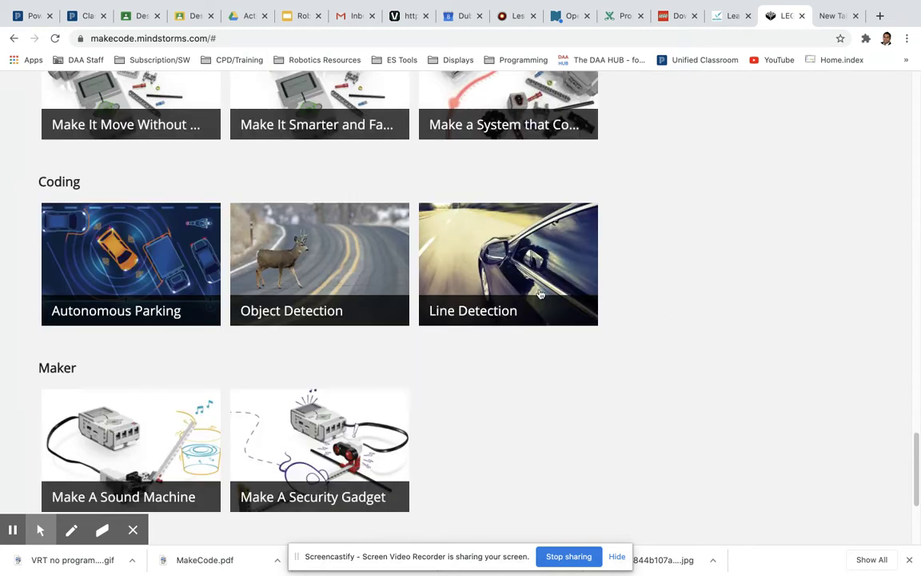
scroll(448, 336, "down", 1)
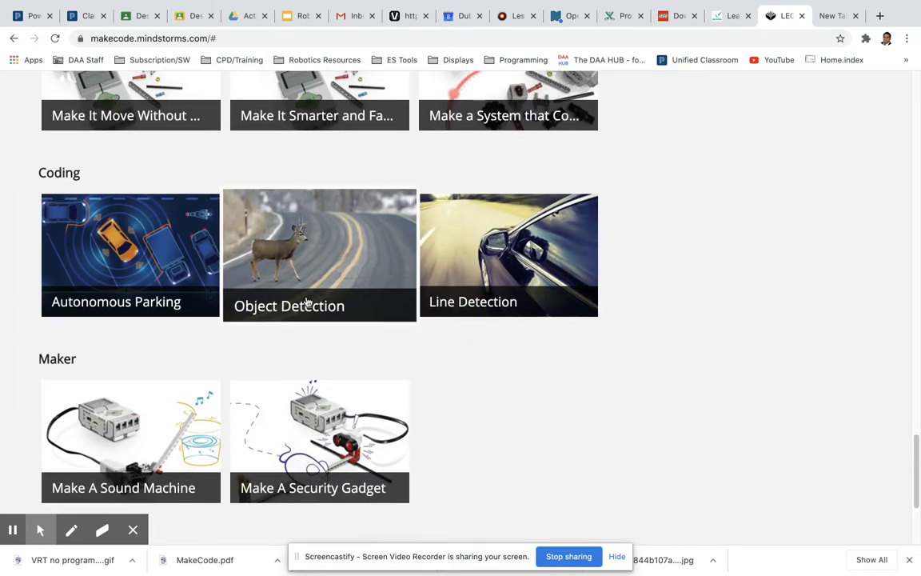
scroll(601, 383, "down", 1)
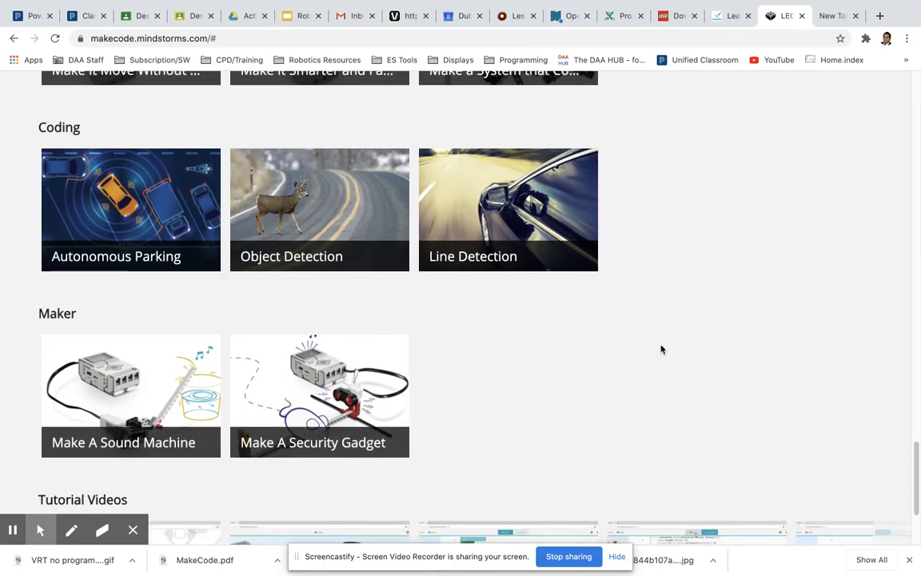
scroll(611, 367, "down", 1)
scroll(609, 367, "down", 1)
scroll(609, 367, "up", 10)
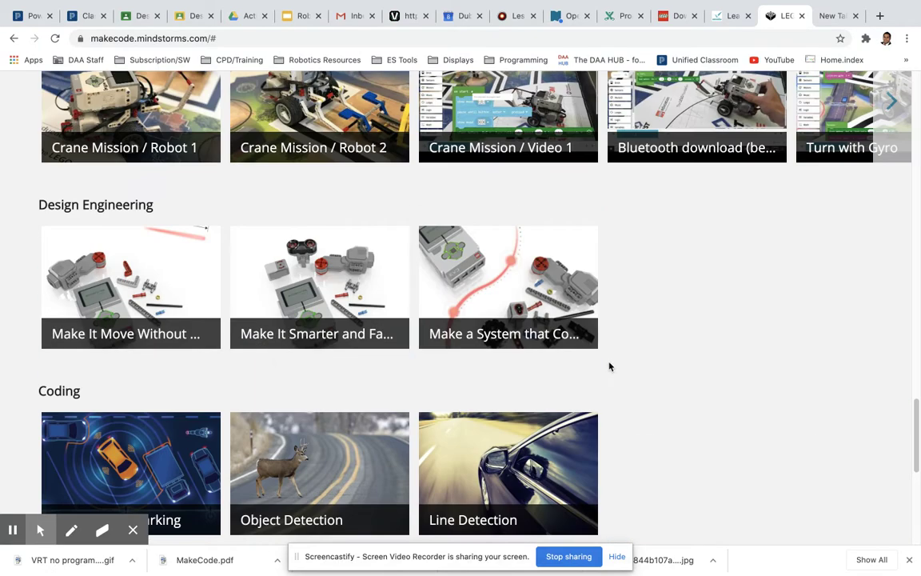
scroll(607, 367, "down", 10)
scroll(608, 363, "down", 2)
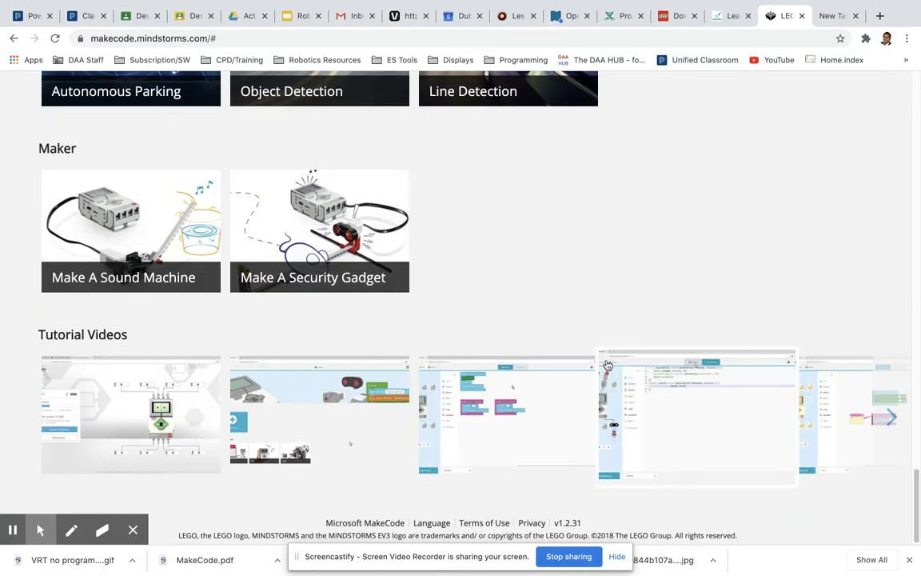
scroll(606, 365, "up", 15)
scroll(606, 364, "up", 15)
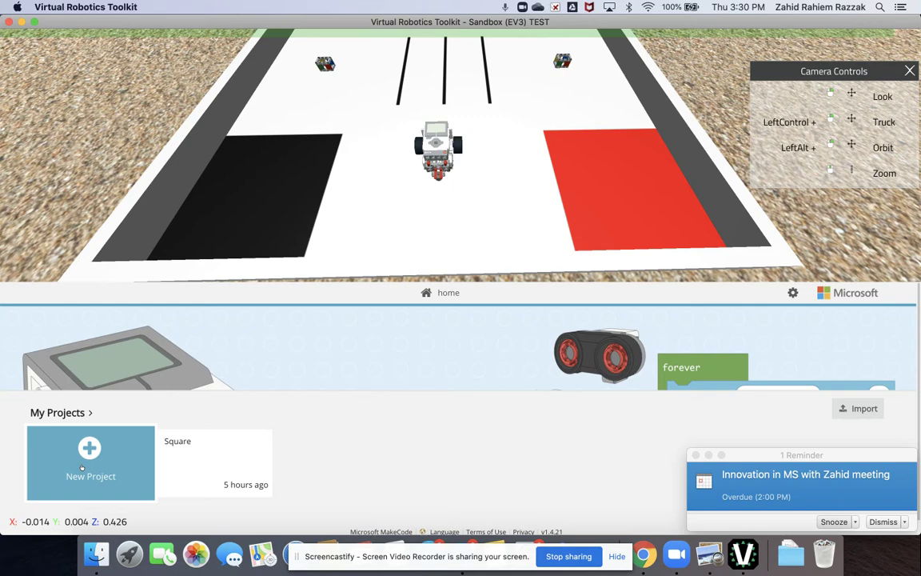
Create a new MakeCode project named Move Forward in Virtual Robotics Toolkit, dismissing the overdue calendar reminder along the way.
left_click(82, 467)
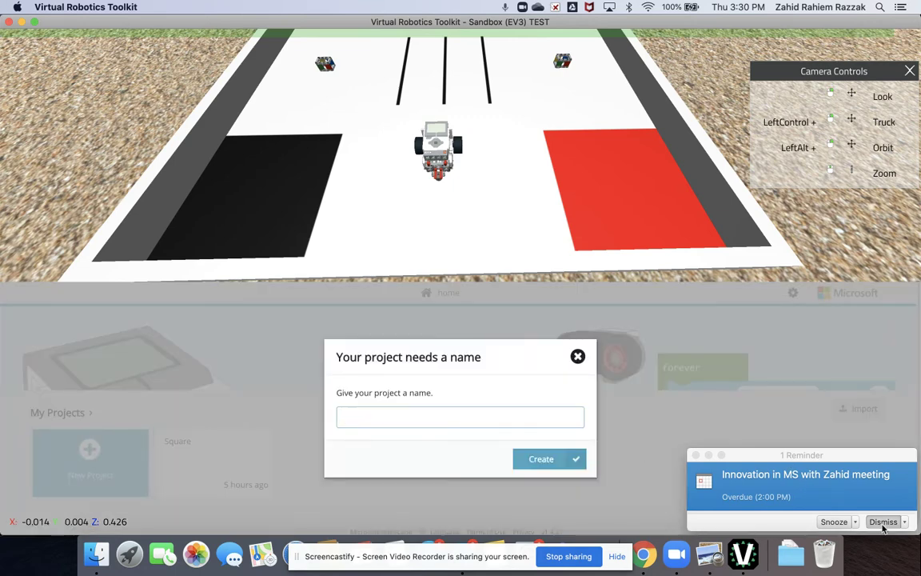
left_click(883, 522)
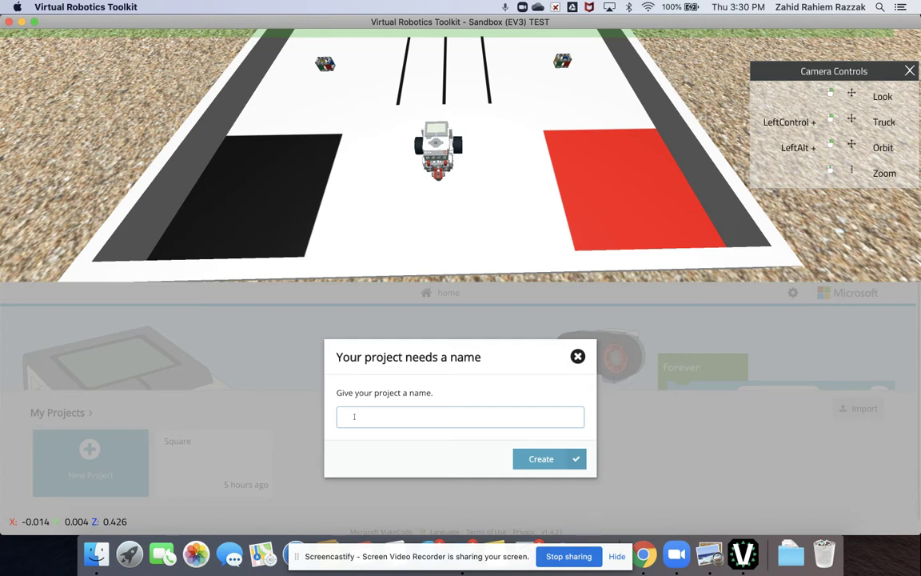
type("S")
key("BackSpace")
type("Mov")
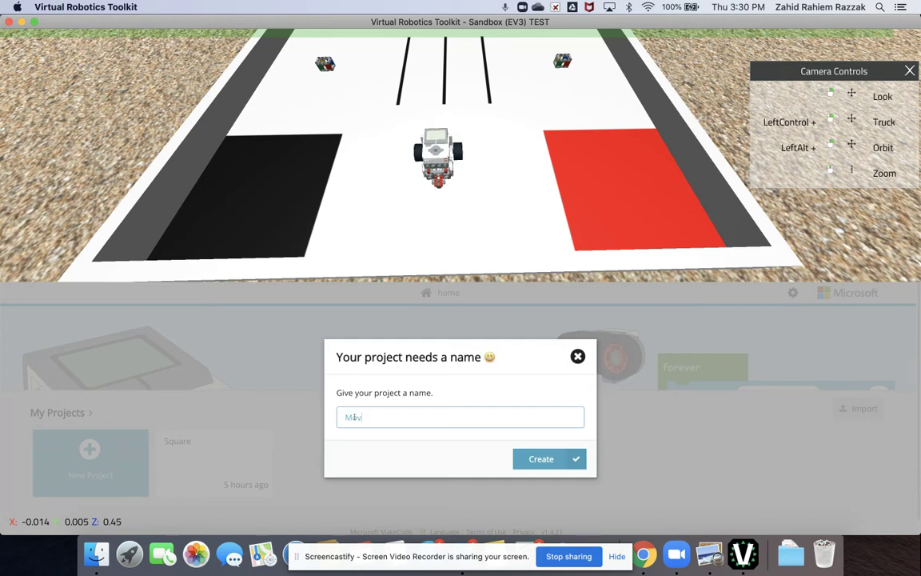
type("e Forward")
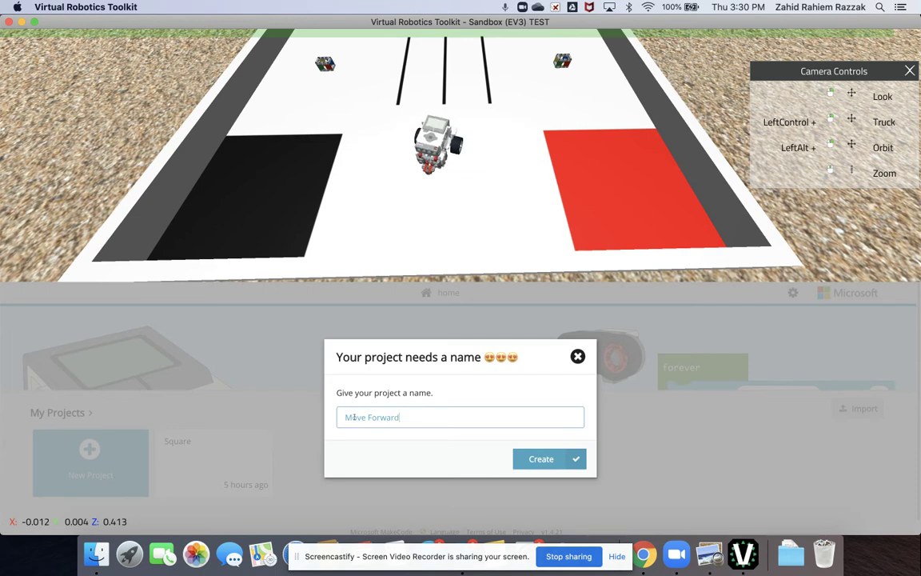
left_click(547, 460)
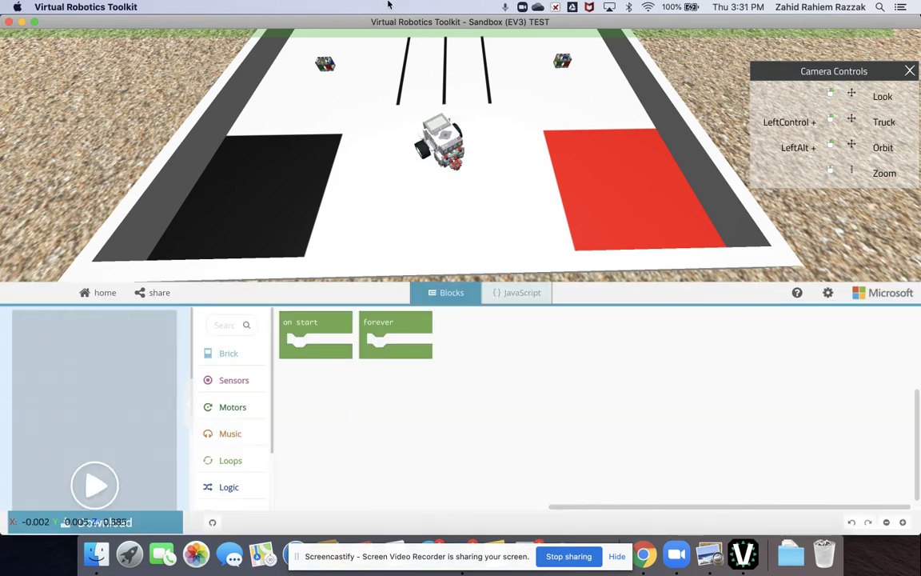
Stop the simulation to reset the robot, and reposition the camera behind and above it, facing the three black lines.
mouse_move(360, 36)
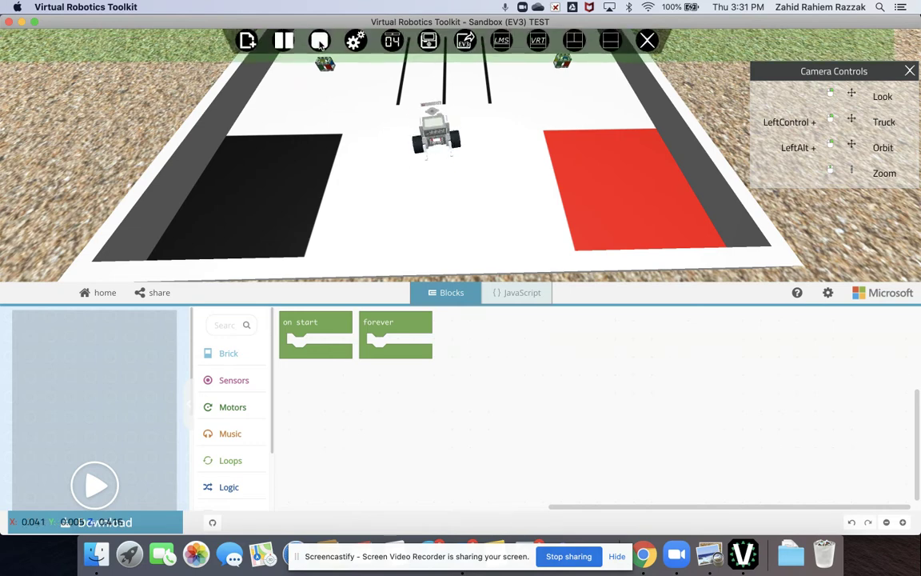
left_click(320, 42)
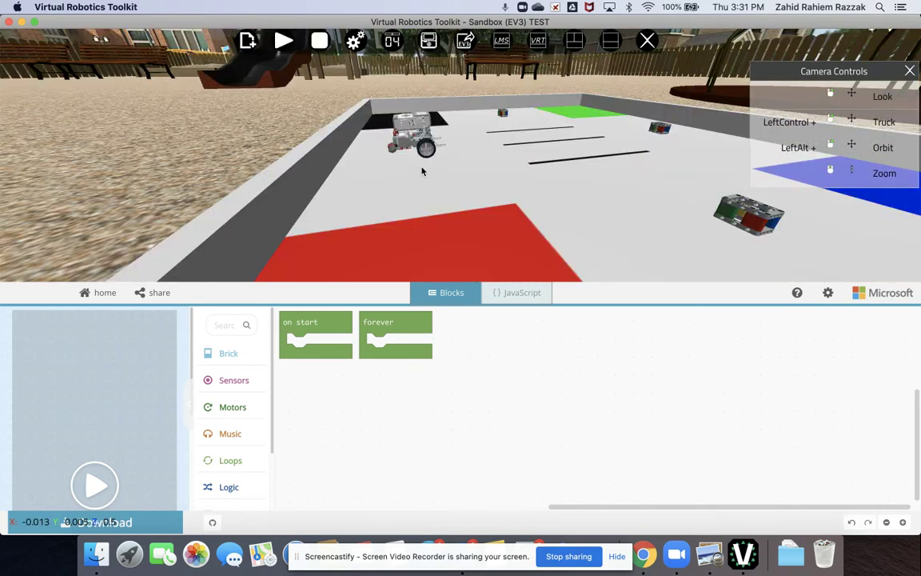
left_click_drag(423, 171, 479, 199, "ctrl")
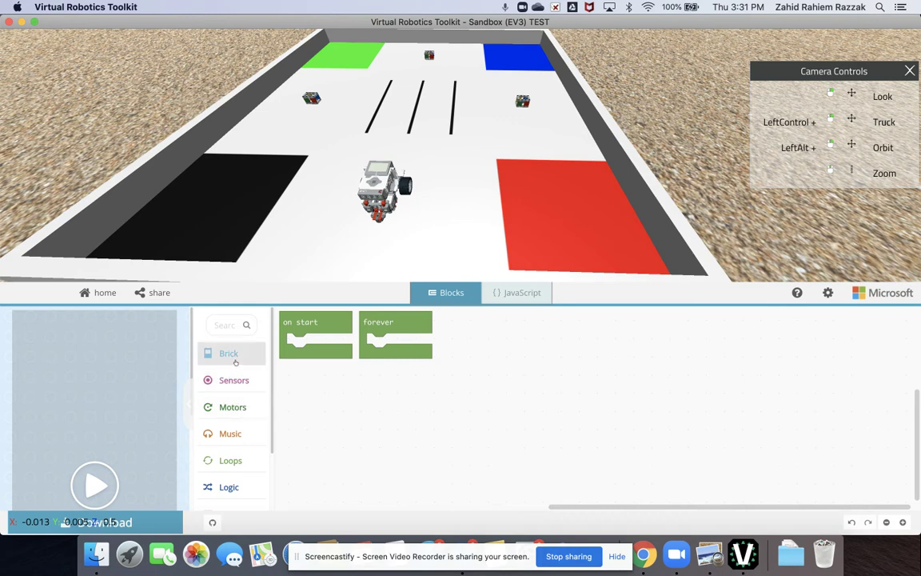
Add a tank motors B+C block at 50% and 50% for 1 rotation inside on start, moving the forever block clear of it.
left_click(233, 407)
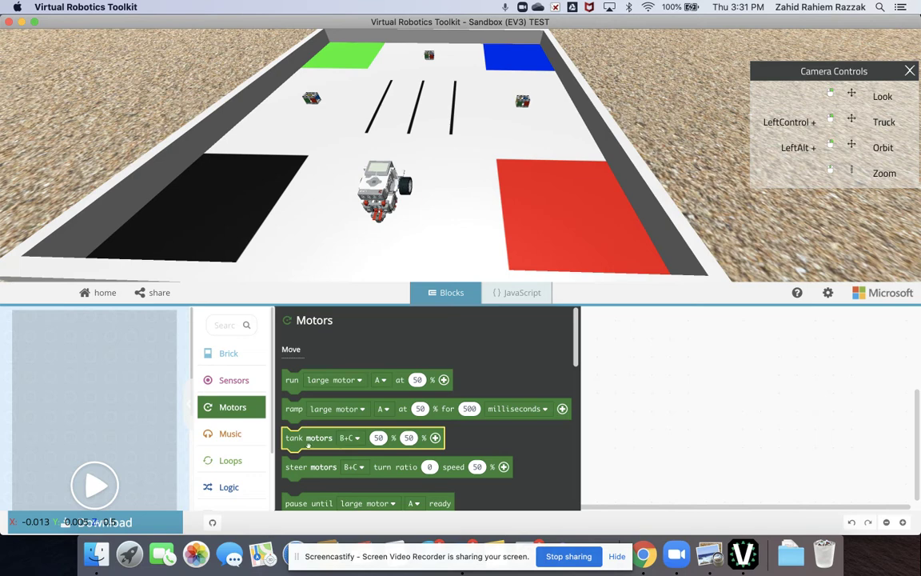
left_click_drag(338, 448, 316, 355)
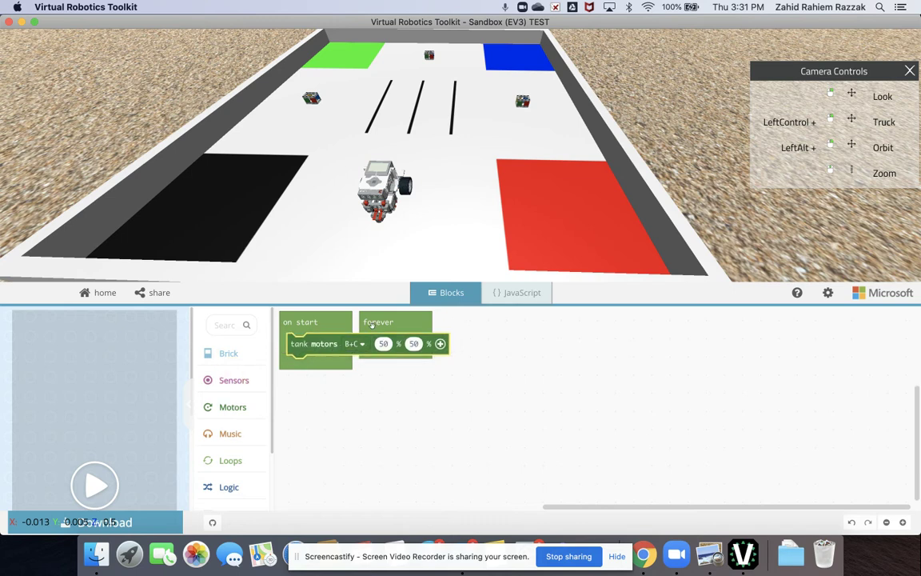
left_click_drag(412, 320, 577, 342)
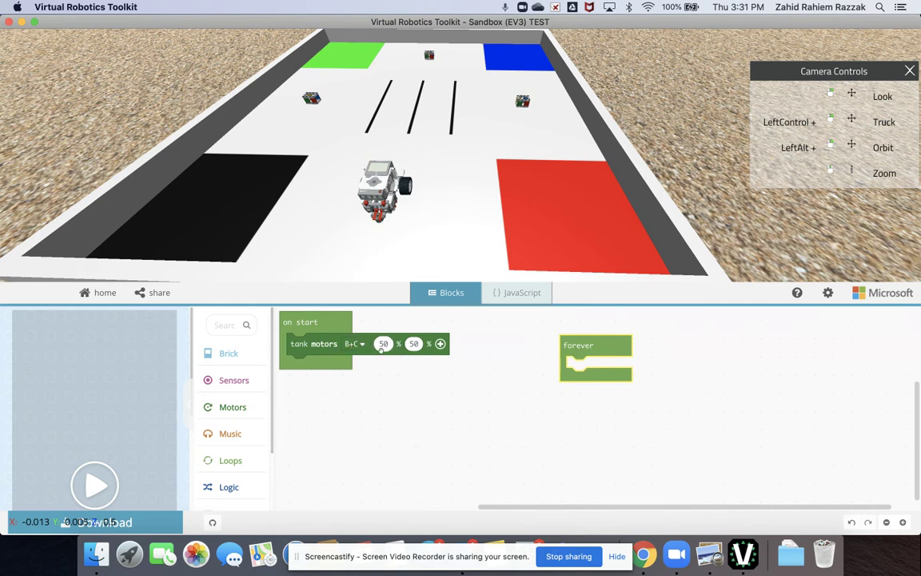
left_click(440, 343)
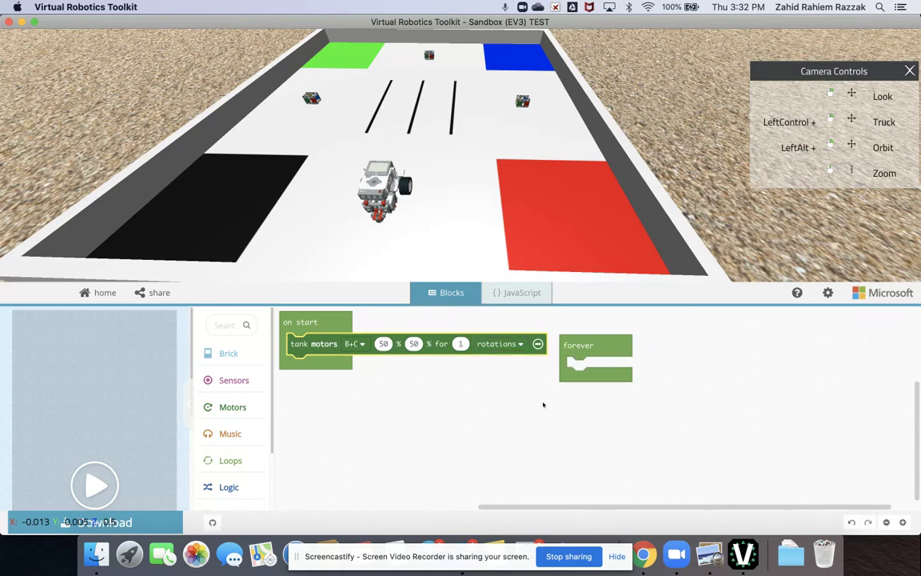
left_click_drag(571, 365, 605, 368)
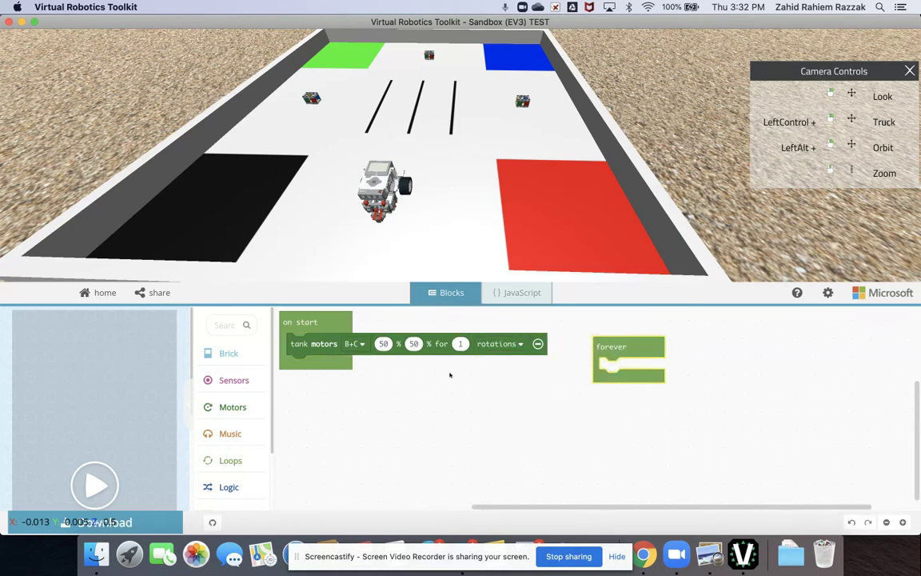
left_click(367, 379)
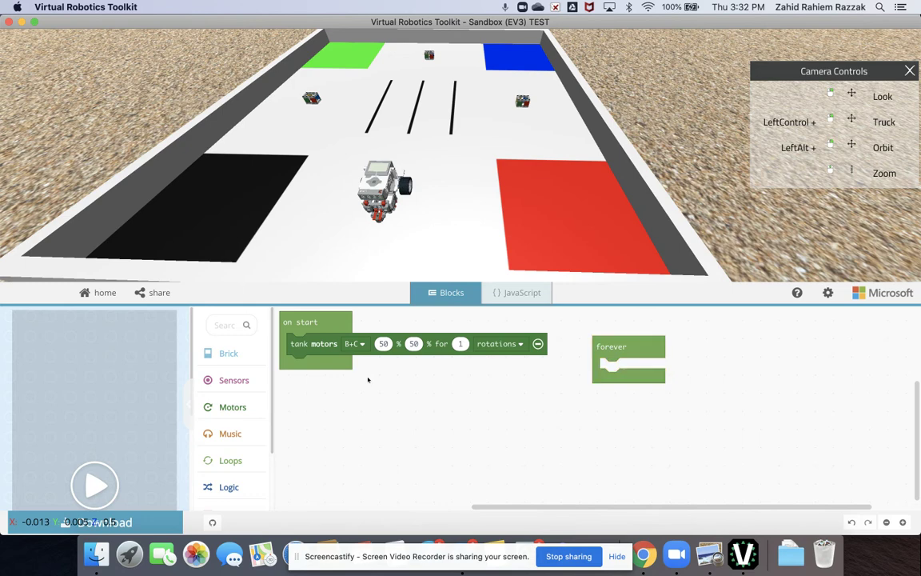
Run the Move Forward program and bring the simulated EV3 brick with its motors into view.
left_click(108, 480)
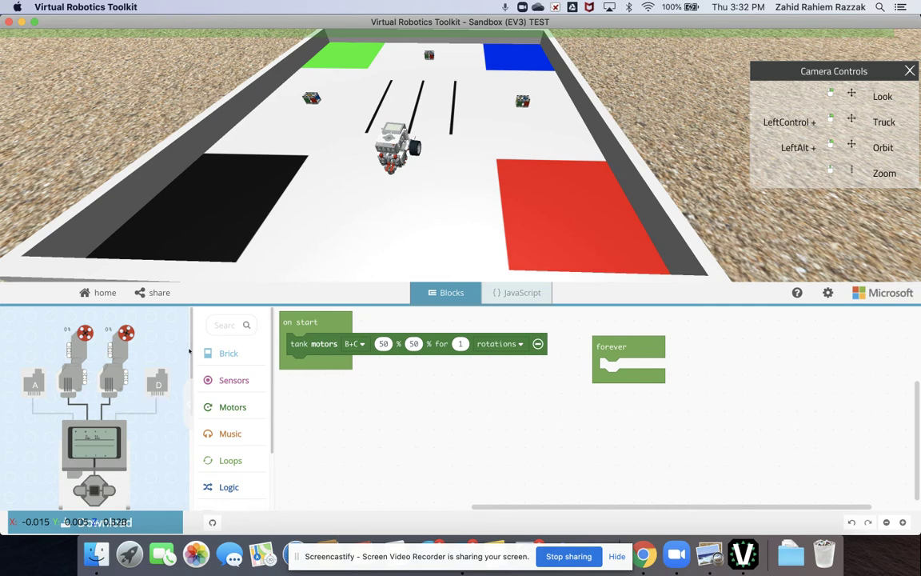
mouse_move(192, 343)
left_mouse_down()
mouse_move(190, 411)
mouse_move(192, 350)
left_mouse_up()
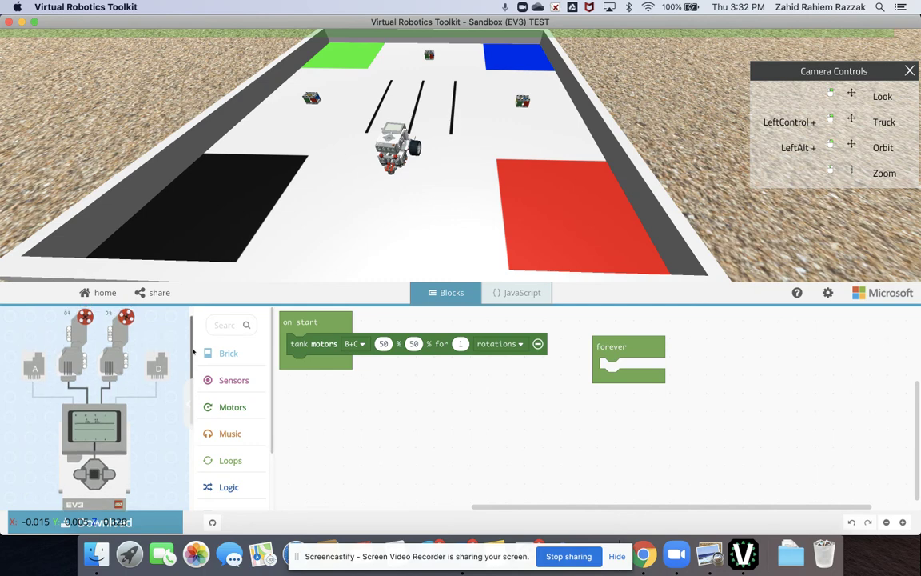